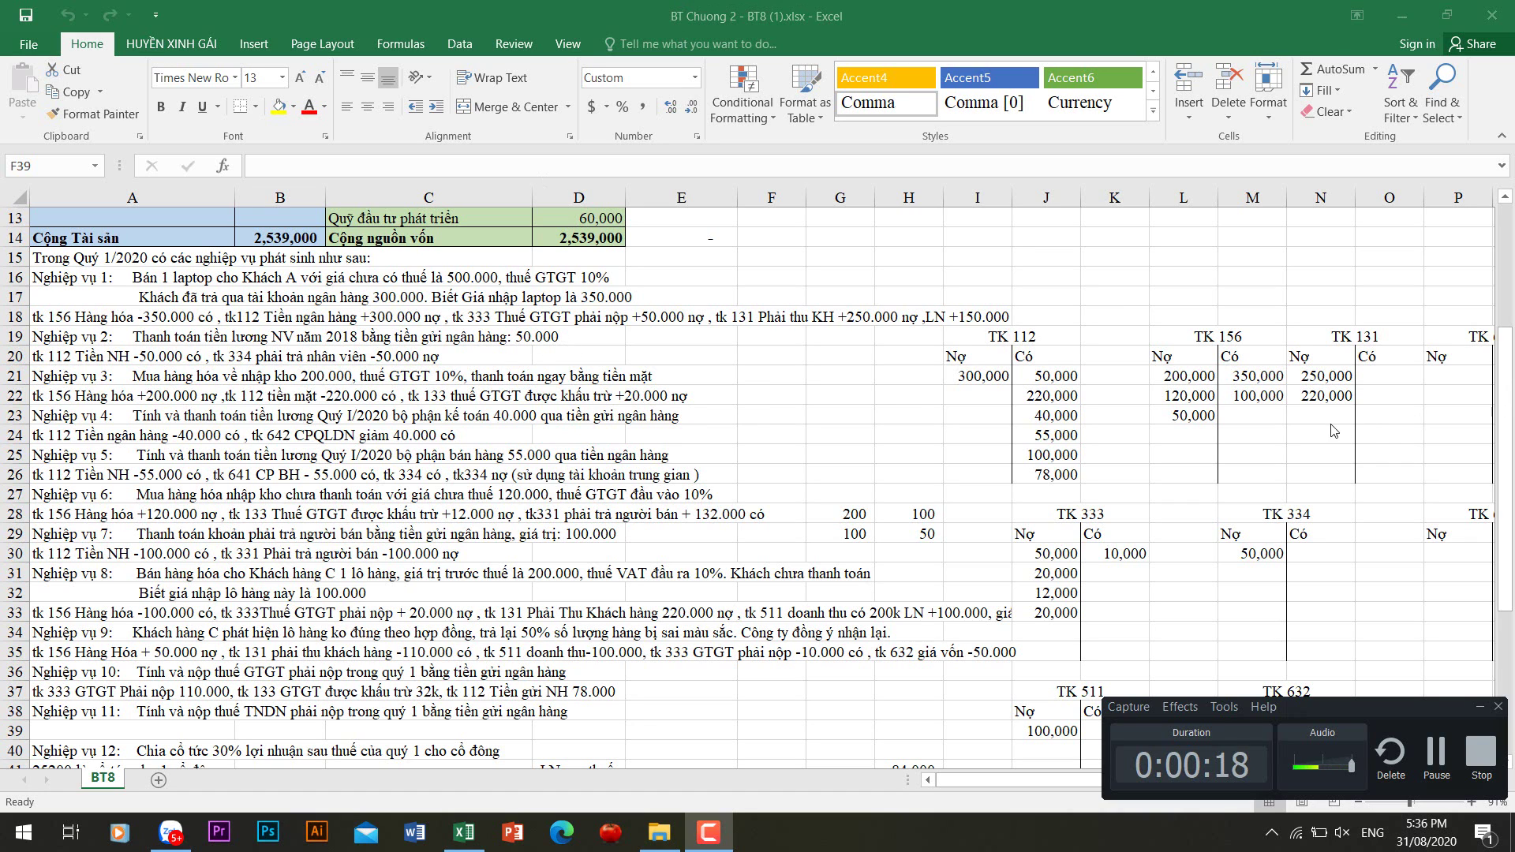
# Review the opening balance sheet dated 31/12/2019 alongside the account entries for Nghiệp vụ 1
pyautogui.moveTo(1505, 426); pyautogui.dragTo(1512, 387)
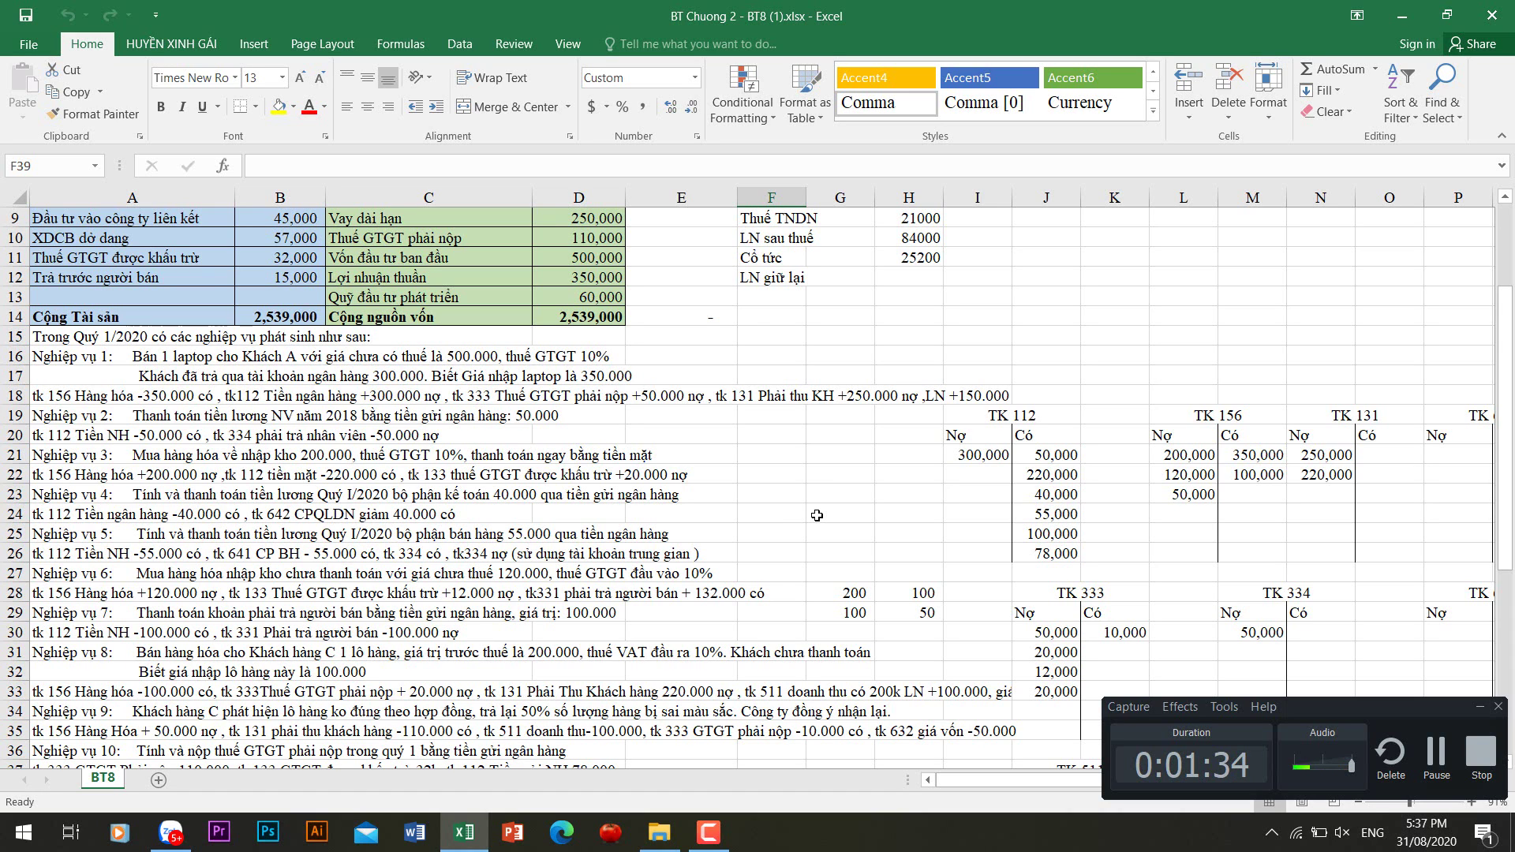
pyautogui.scroll(3, 888, 417)
pyautogui.scroll(-2, 891, 435)
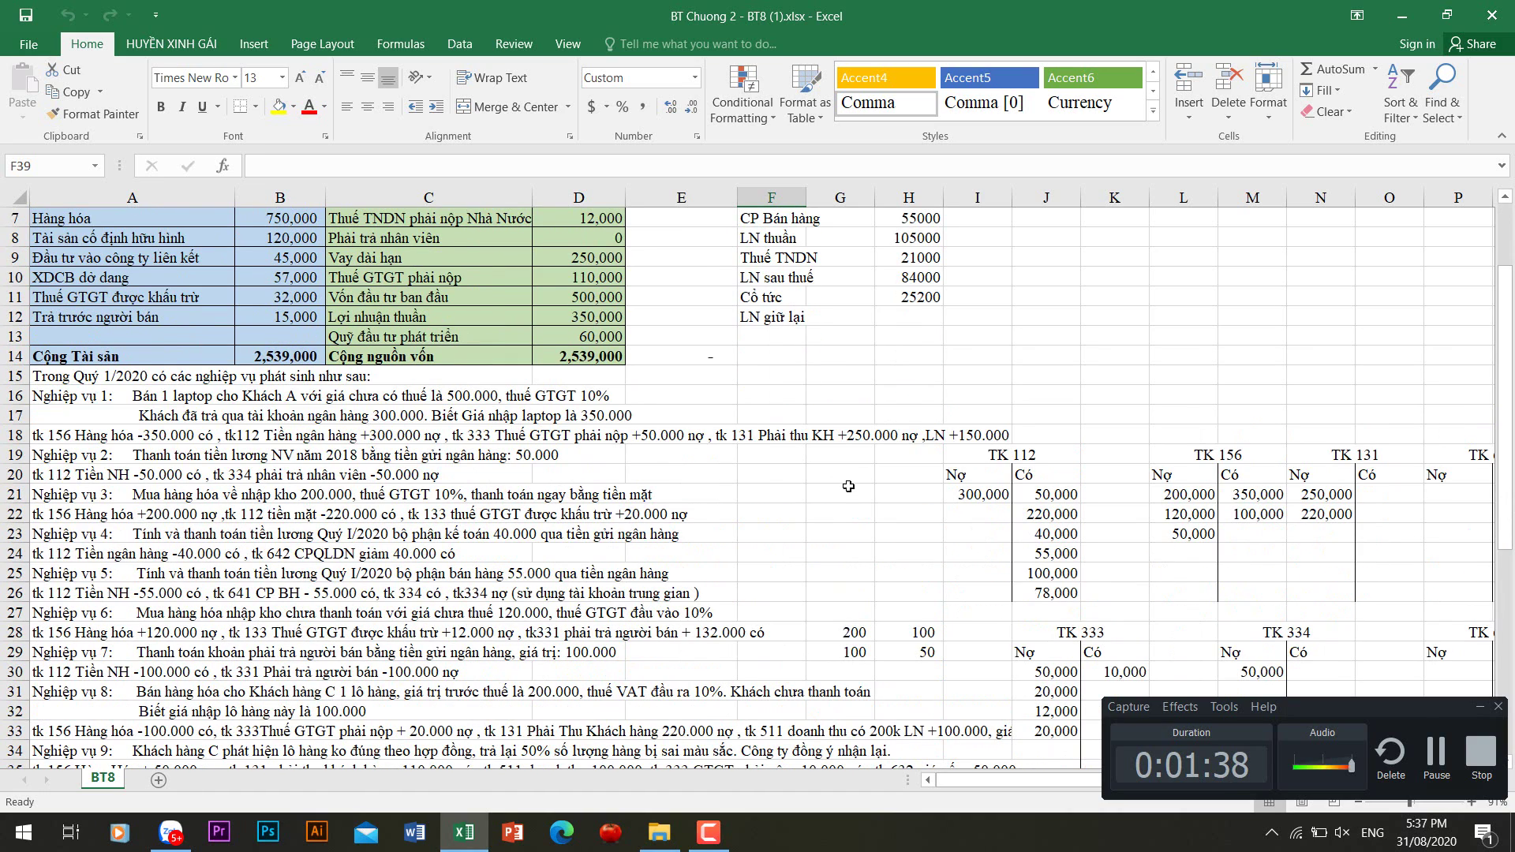
pyautogui.scroll(1, 849, 487)
pyautogui.scroll(1, 849, 486)
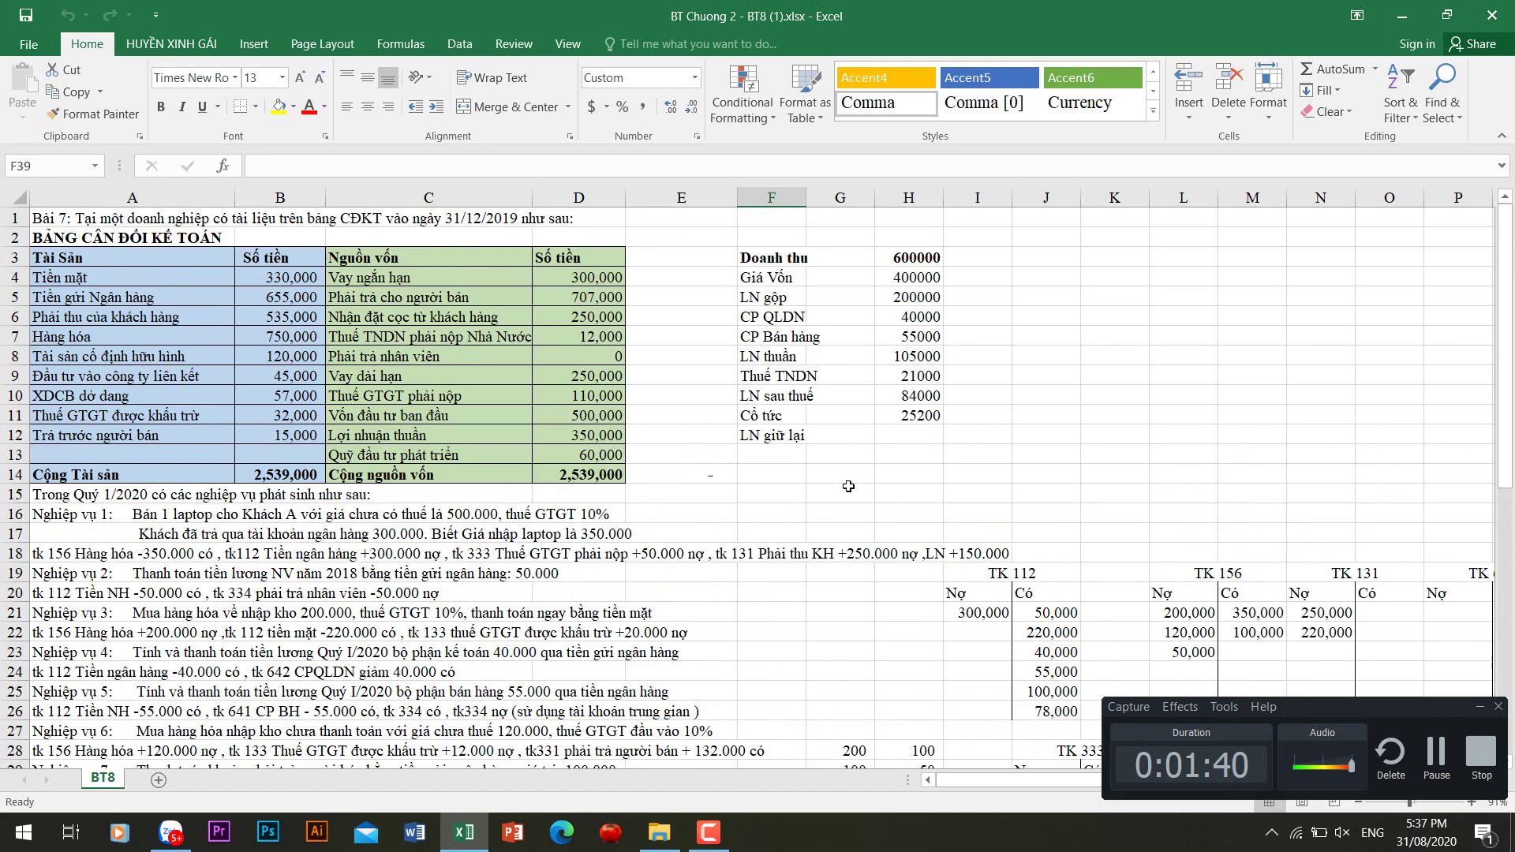
pyautogui.scroll(-2, 849, 486)
pyautogui.scroll(-1, 848, 486)
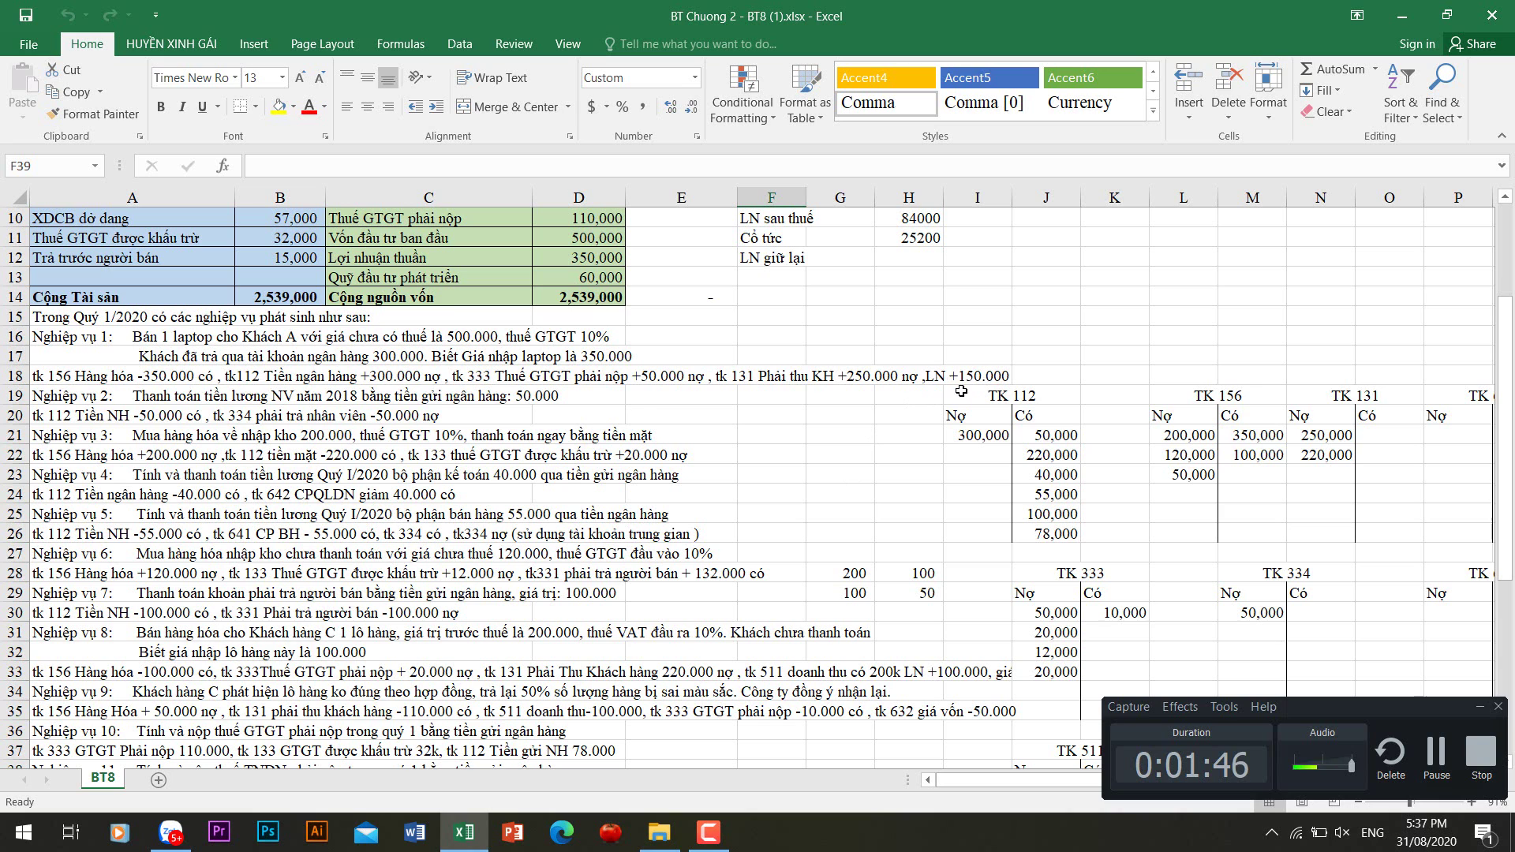
pyautogui.scroll(3, 748, 450)
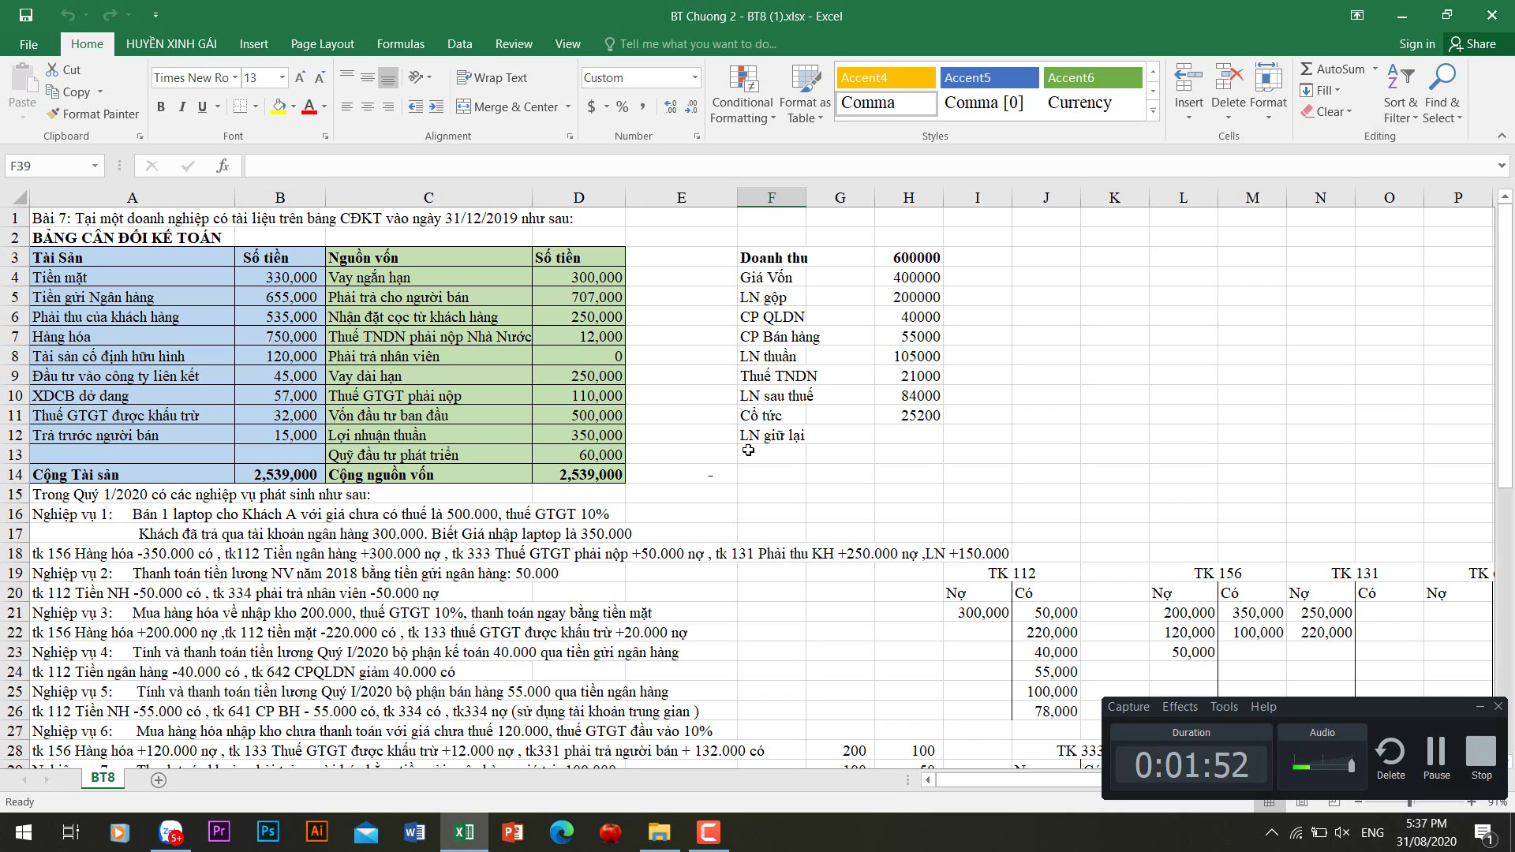
pyautogui.scroll(-2, 748, 450)
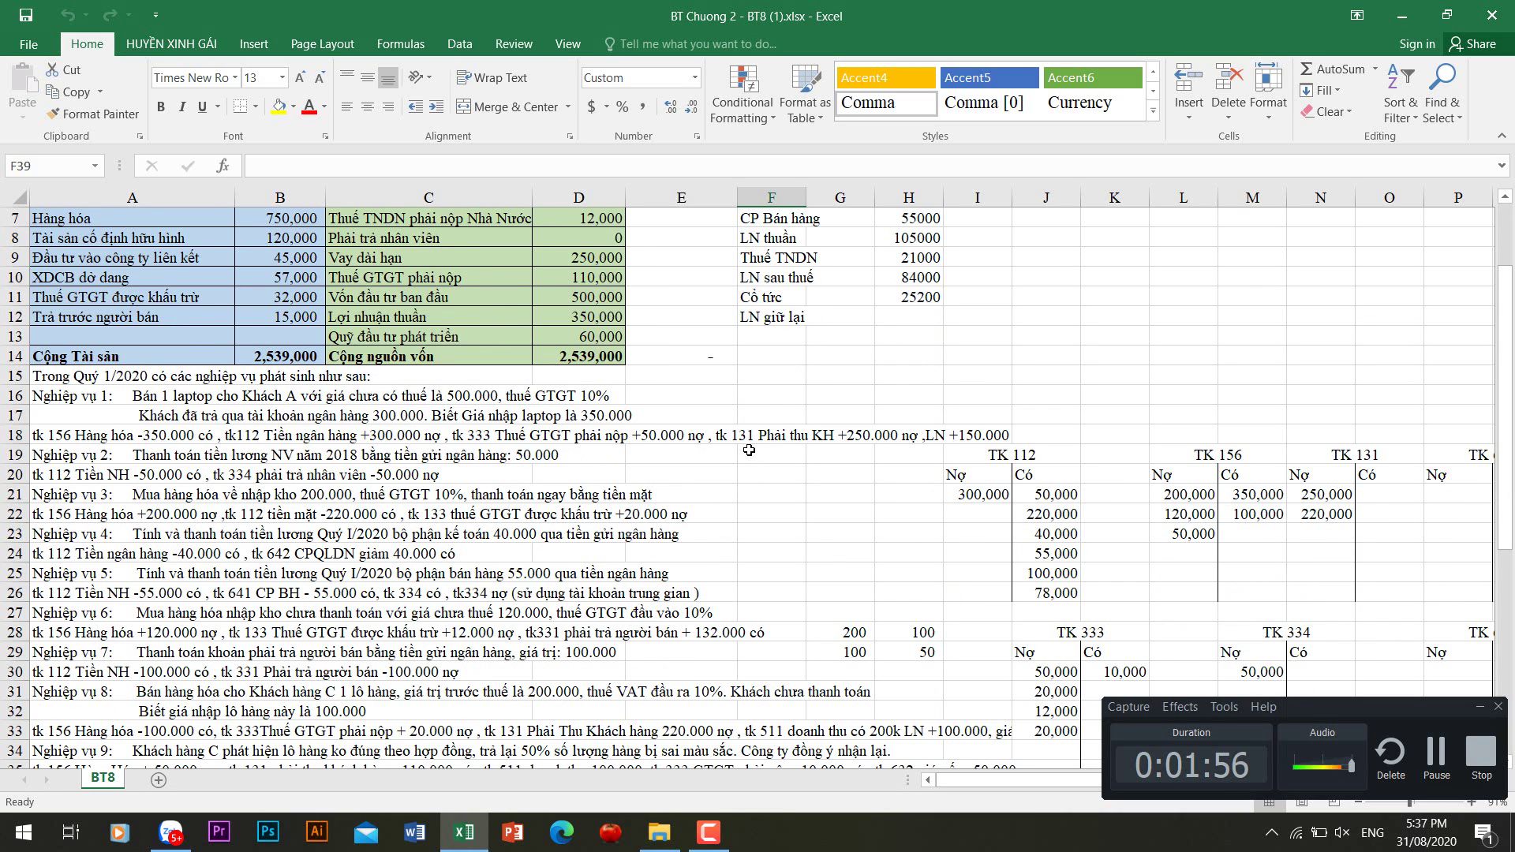
pyautogui.scroll(2, 749, 449)
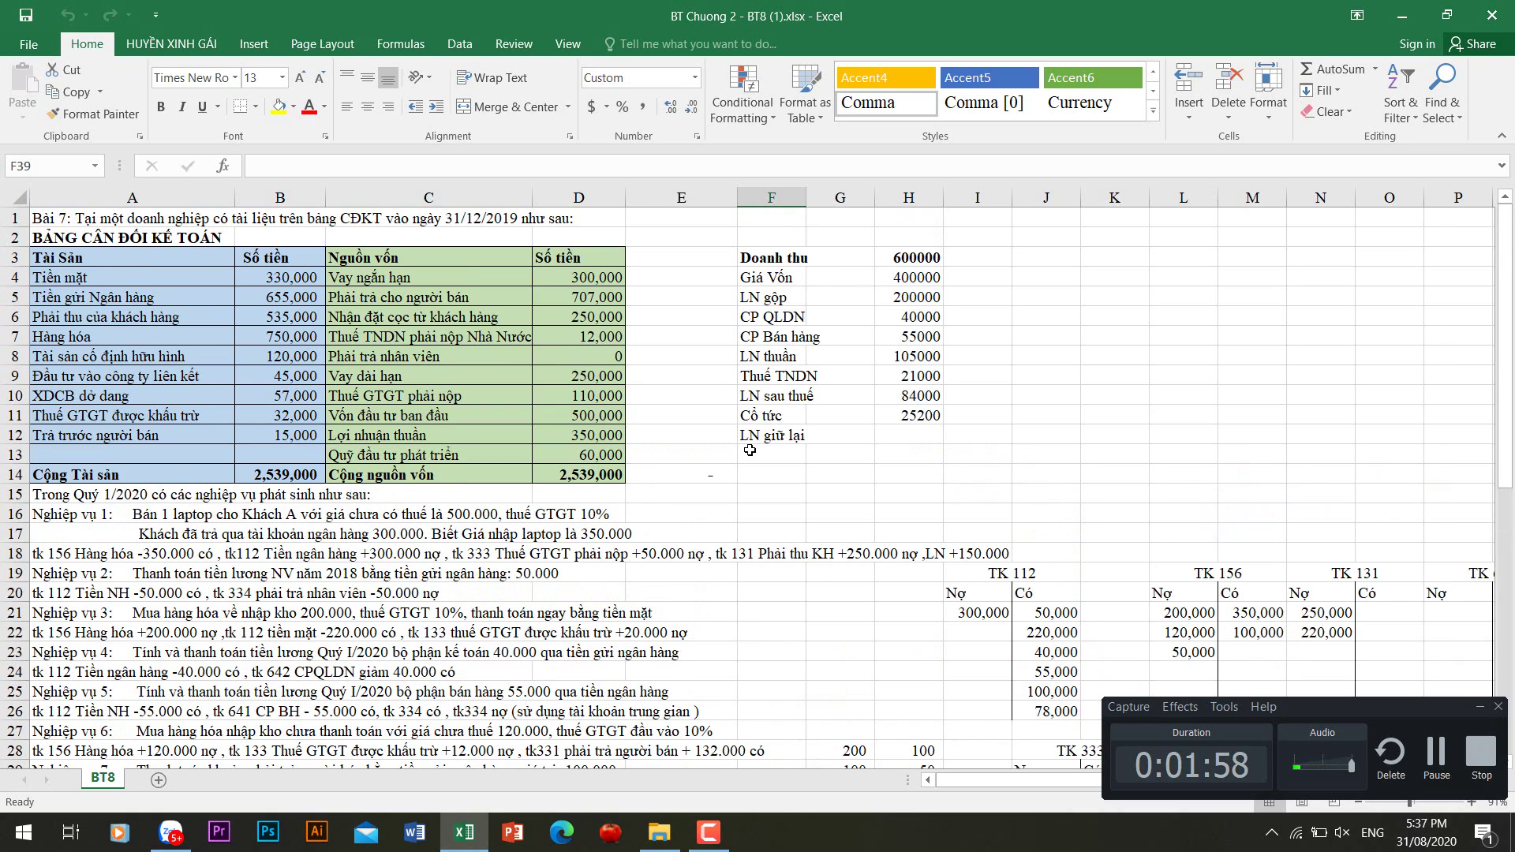
# Compare the entries for Nghiệp vụ 2 to Nghiệp vụ 4 with the matching asset and capital items in the balance sheet
pyautogui.scroll(-3, 749, 450)
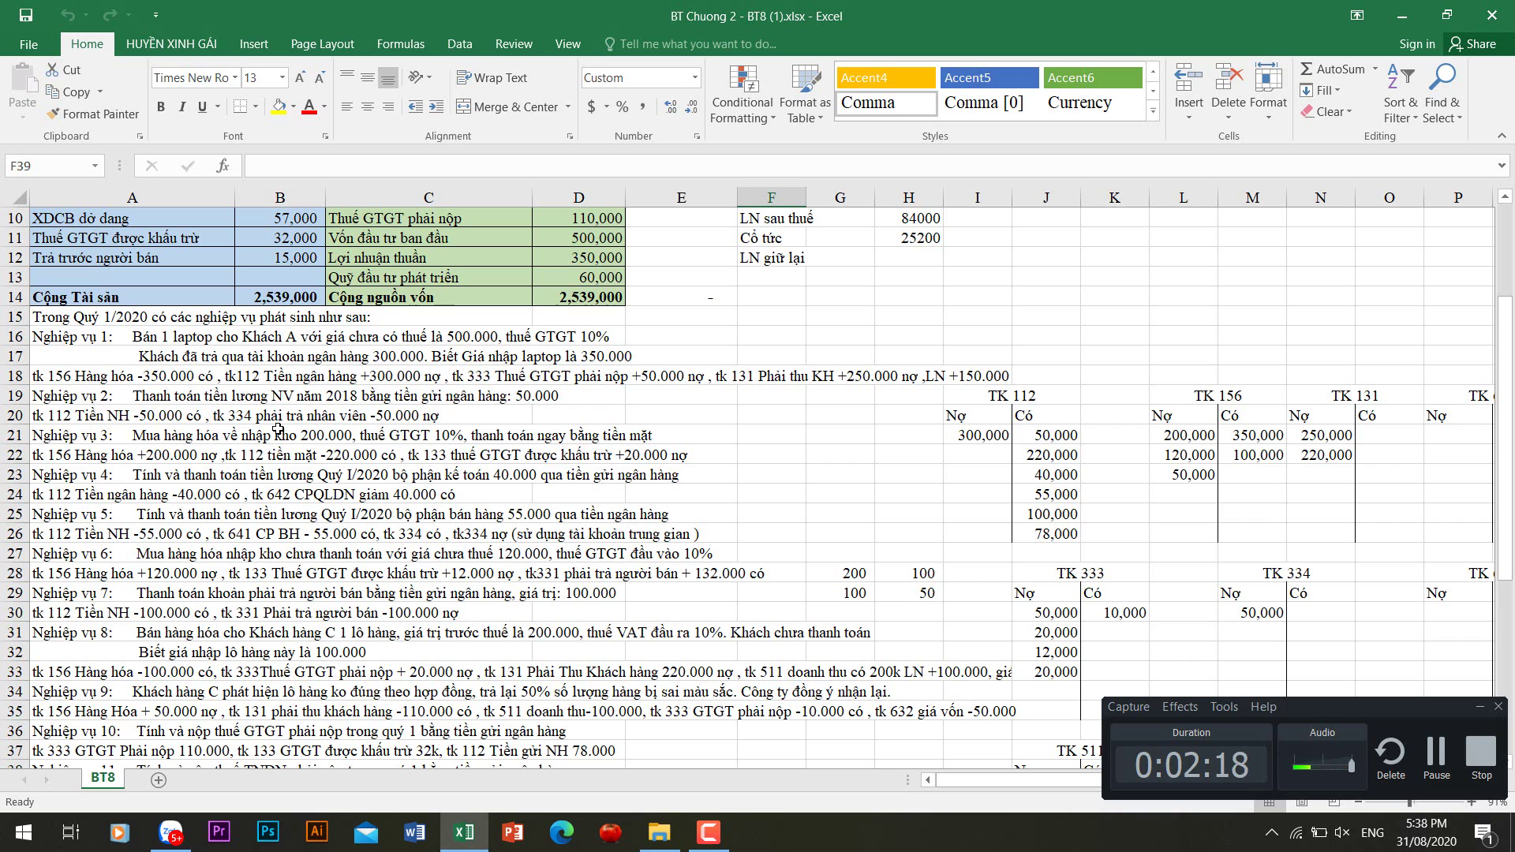
pyautogui.scroll(1, 653, 460)
pyautogui.scroll(2, 653, 460)
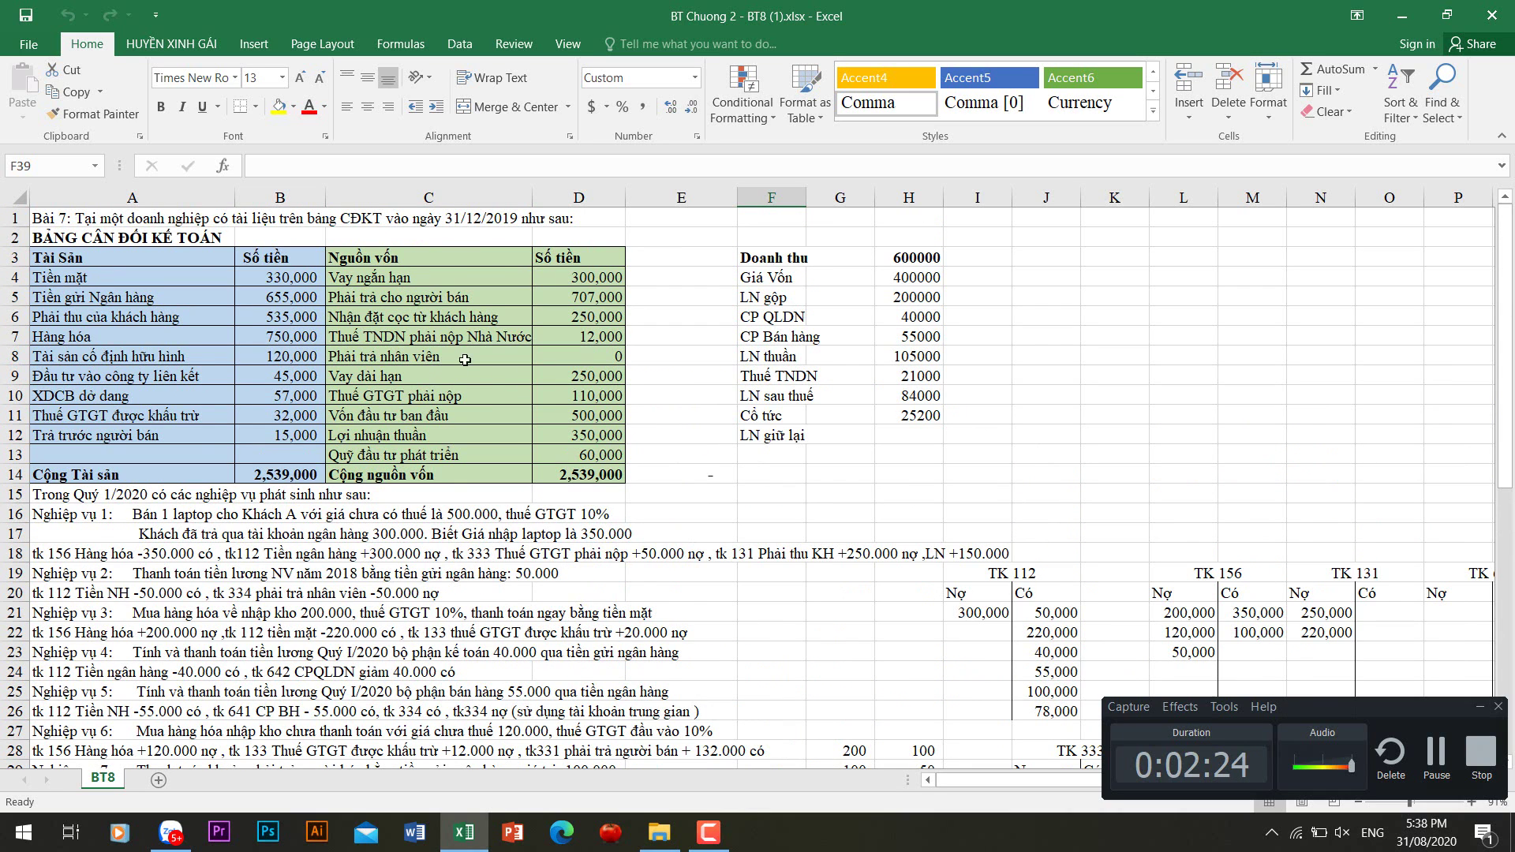
pyautogui.scroll(-1, 721, 456)
pyautogui.scroll(-1, 721, 456)
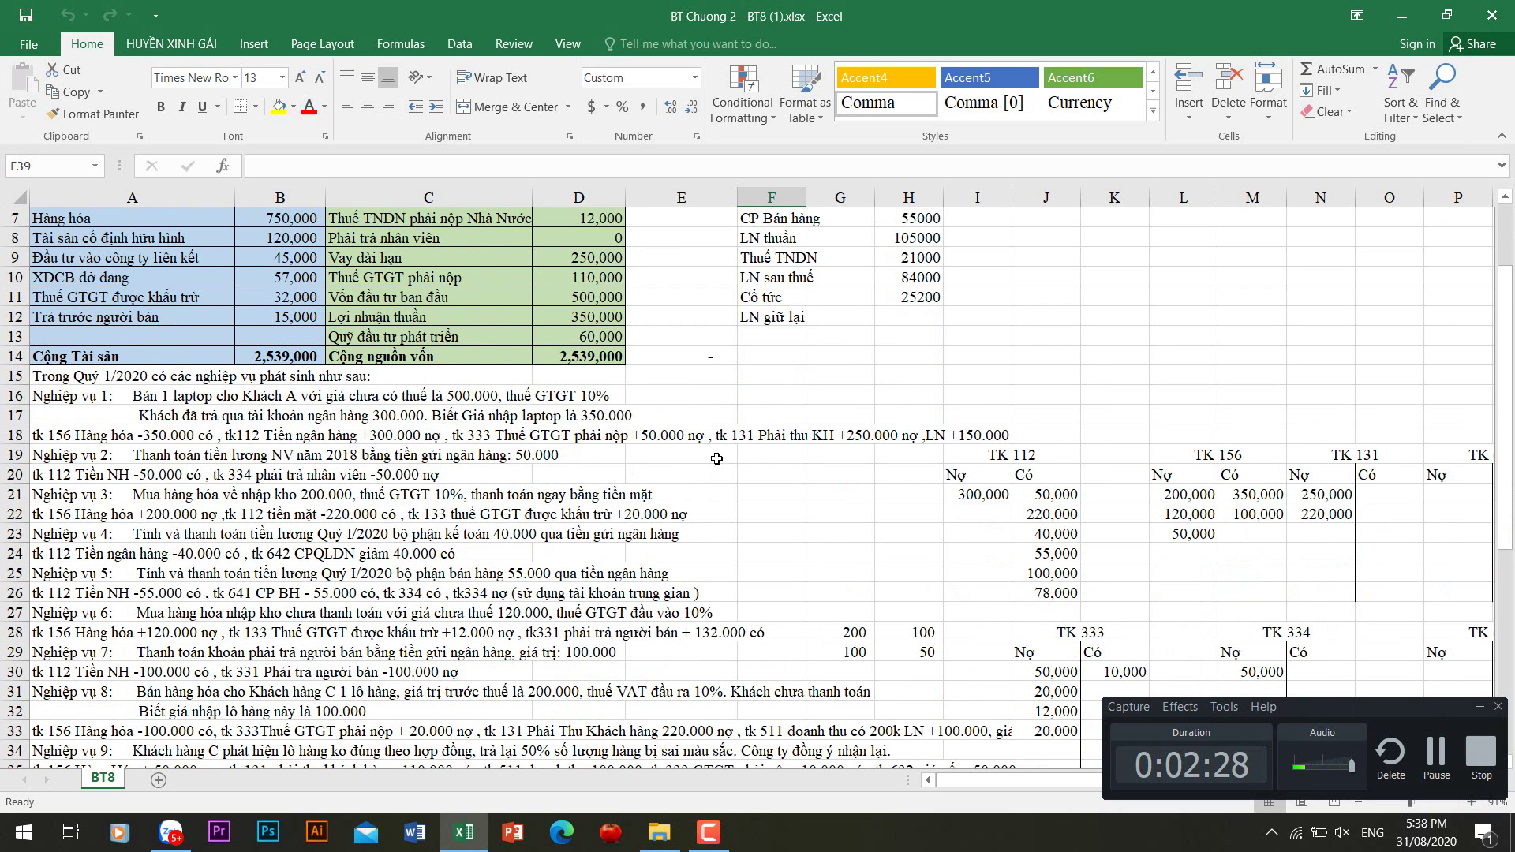
pyautogui.scroll(-1, 717, 459)
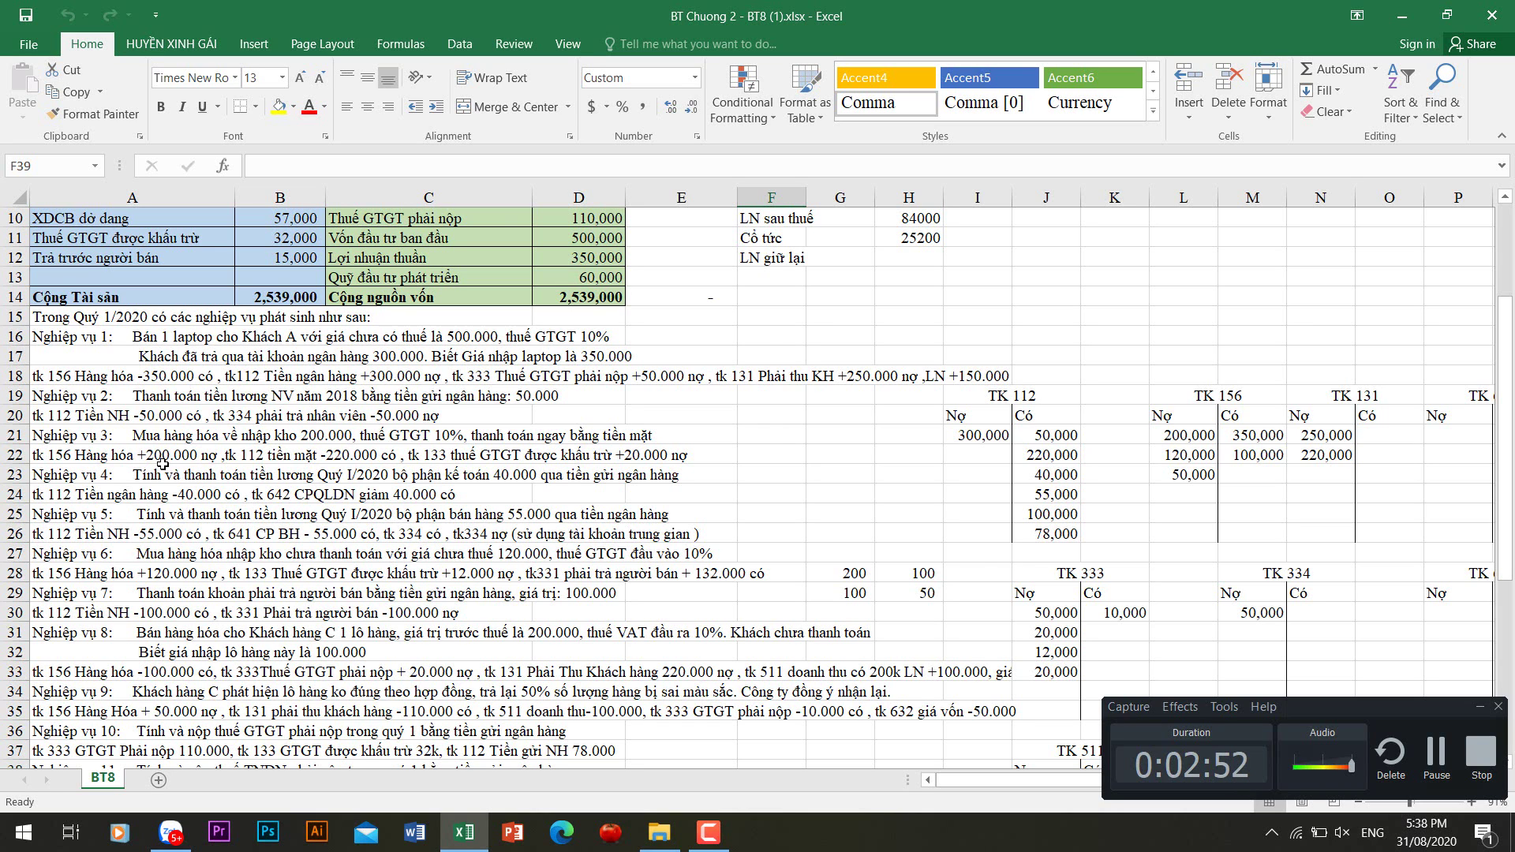
pyautogui.scroll(3, 375, 464)
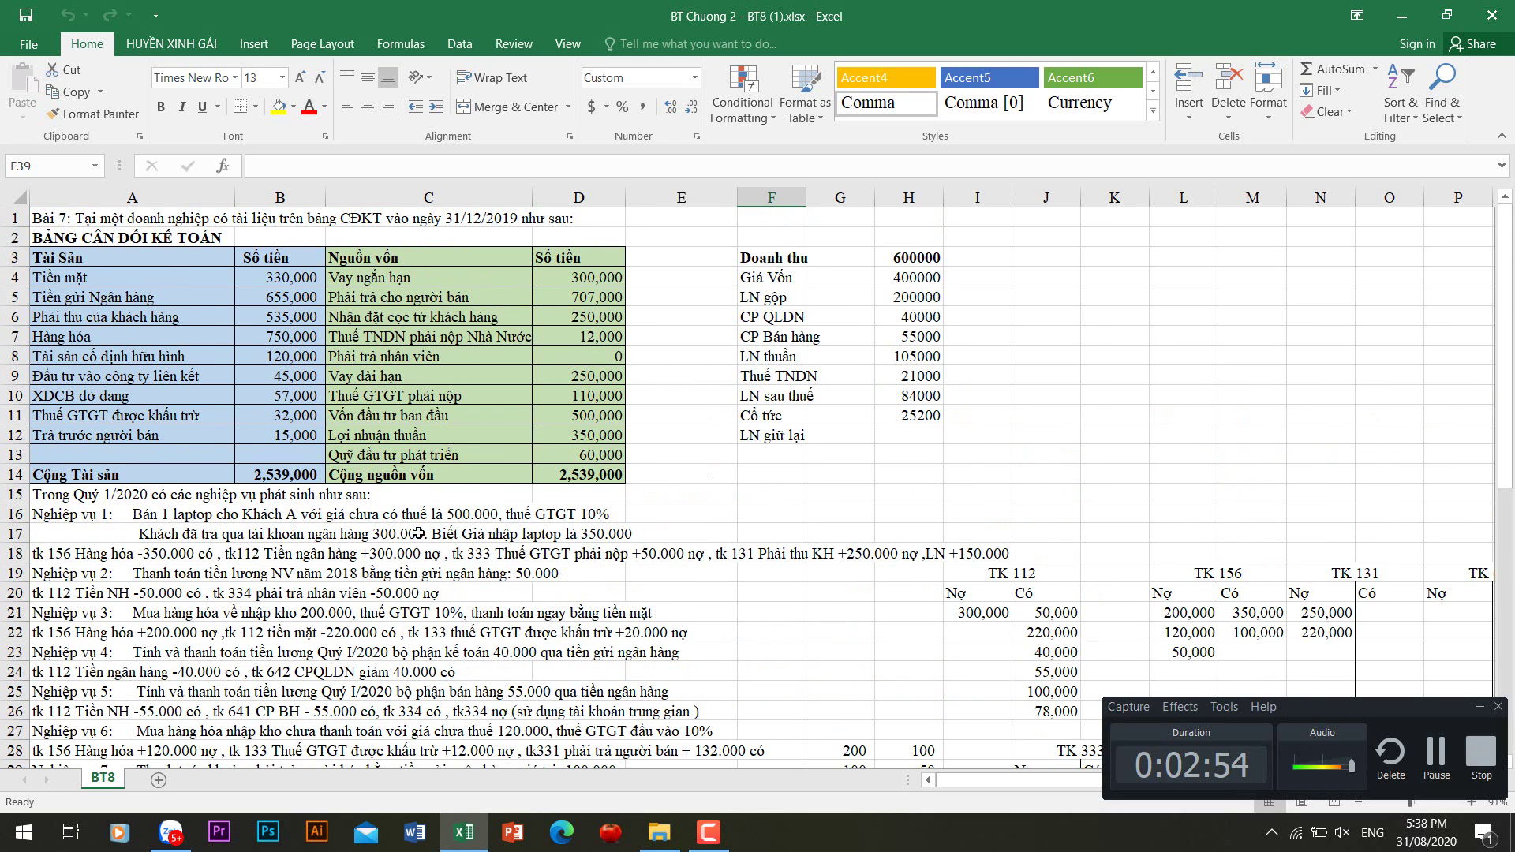
pyautogui.scroll(-2, 419, 534)
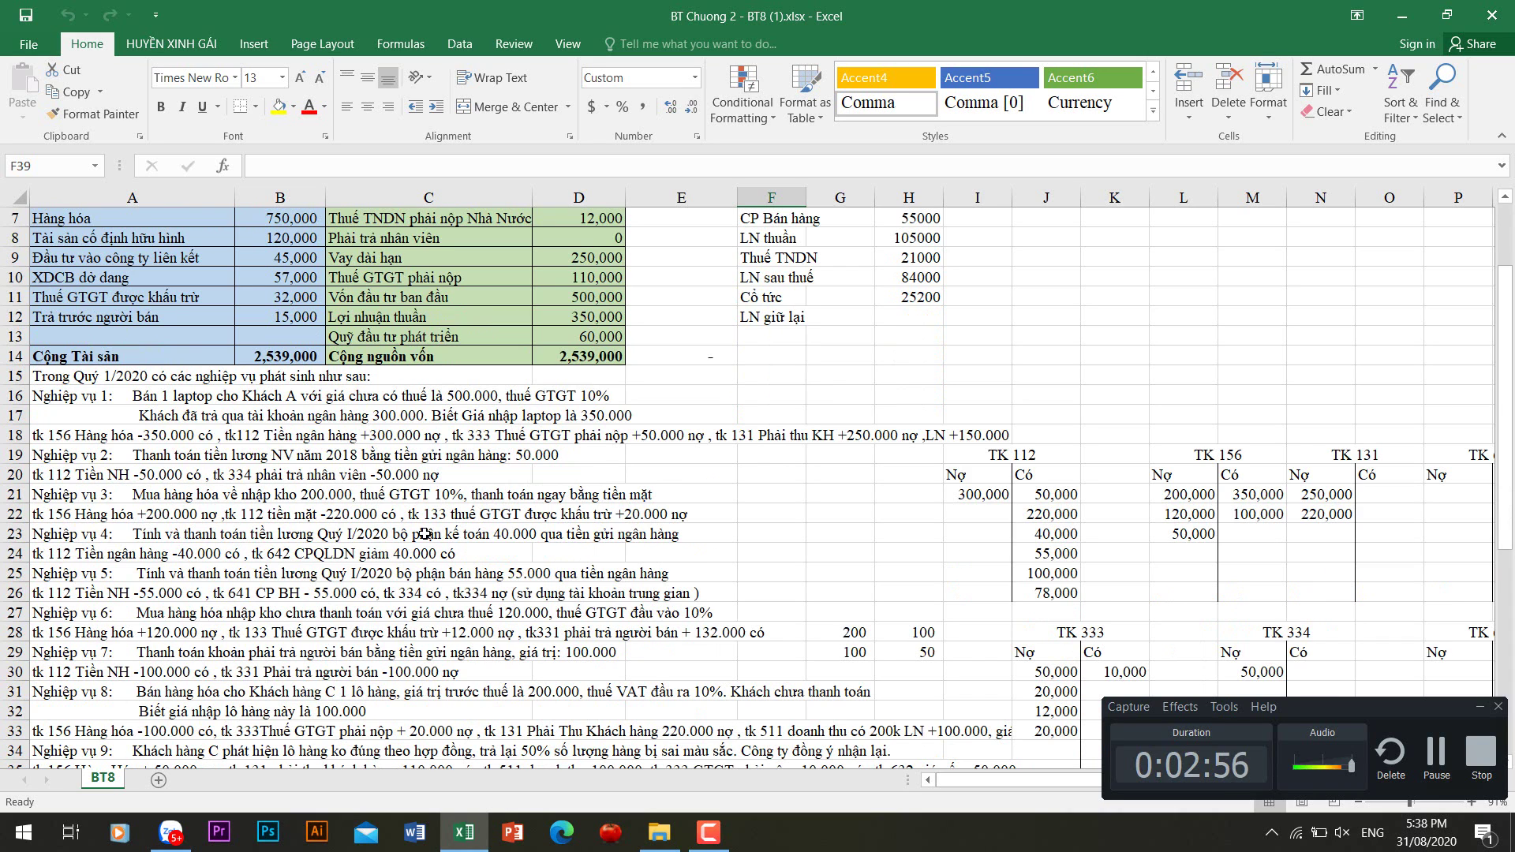
pyautogui.scroll(-1, 424, 534)
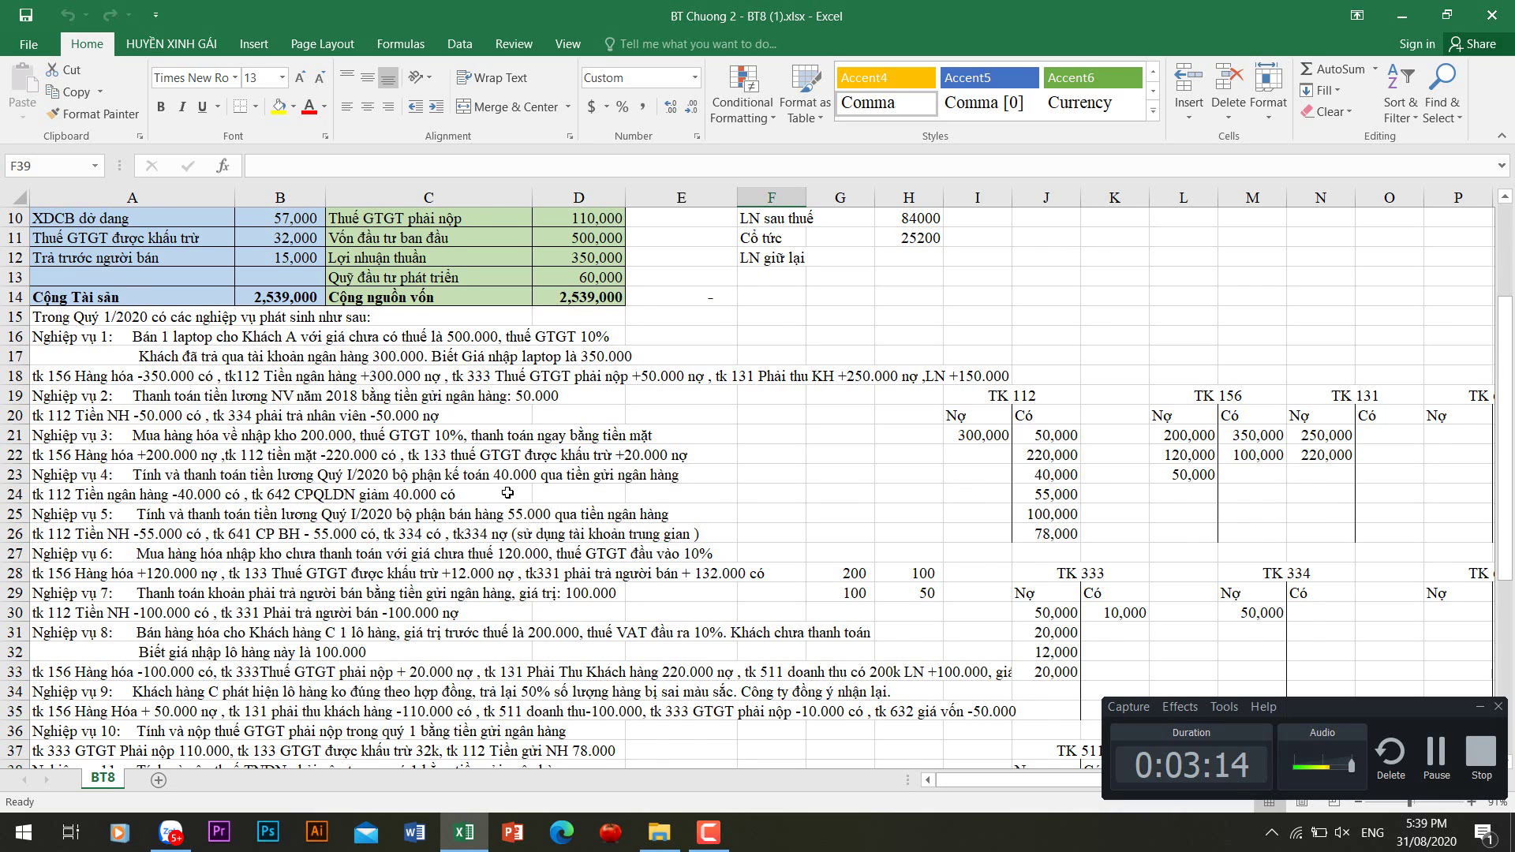
# Examine the remaining transactions through Nghiệp vụ 12, the LN sau thuế dividend entries and the exercise requirements beneath them
pyautogui.scroll(3, 508, 493)
pyautogui.scroll(-4, 508, 492)
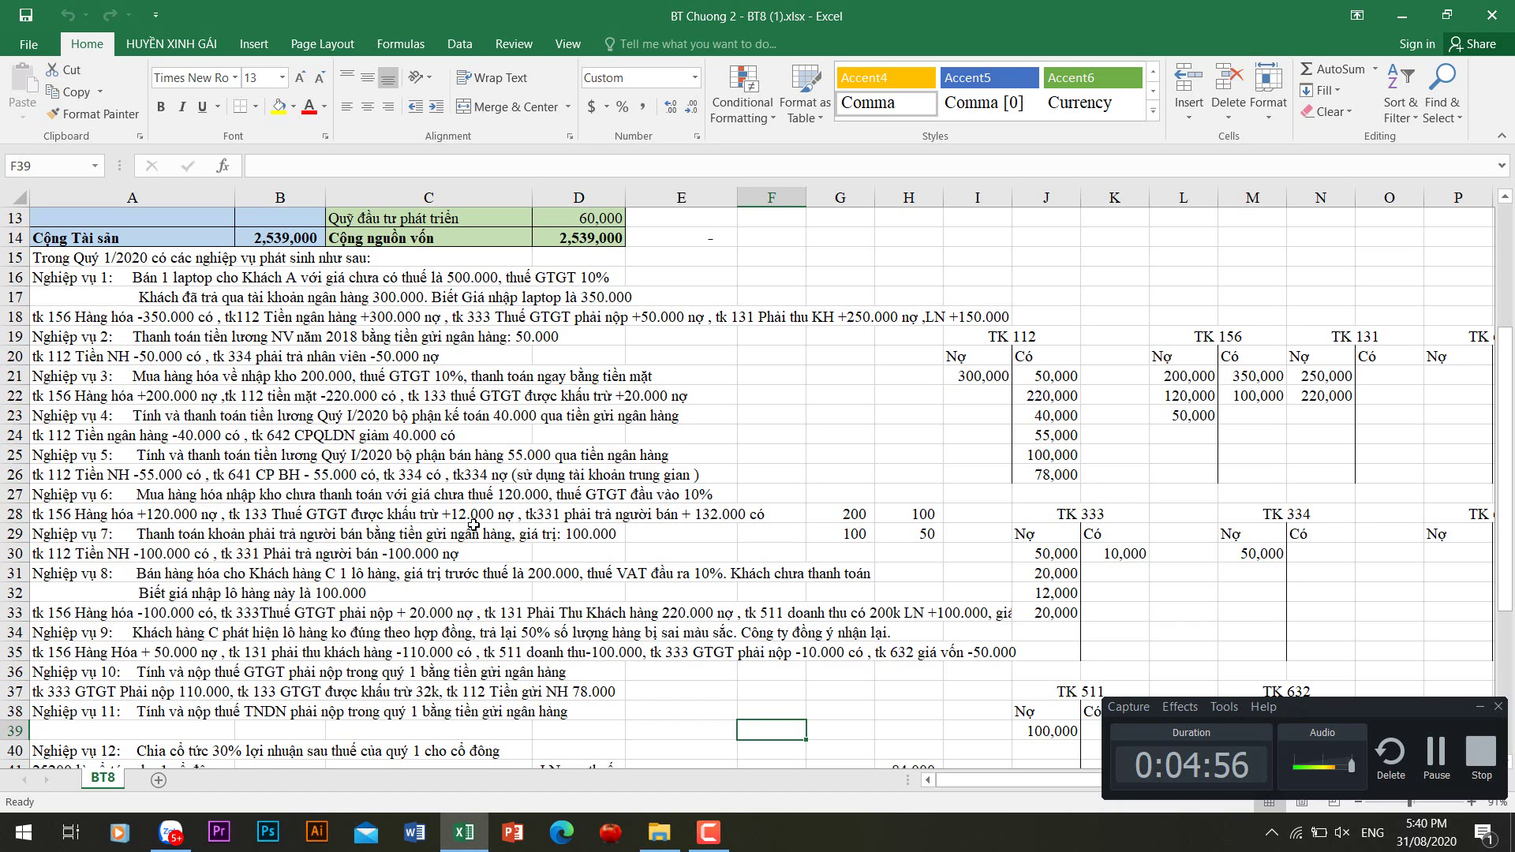
pyautogui.scroll(-1, 573, 521)
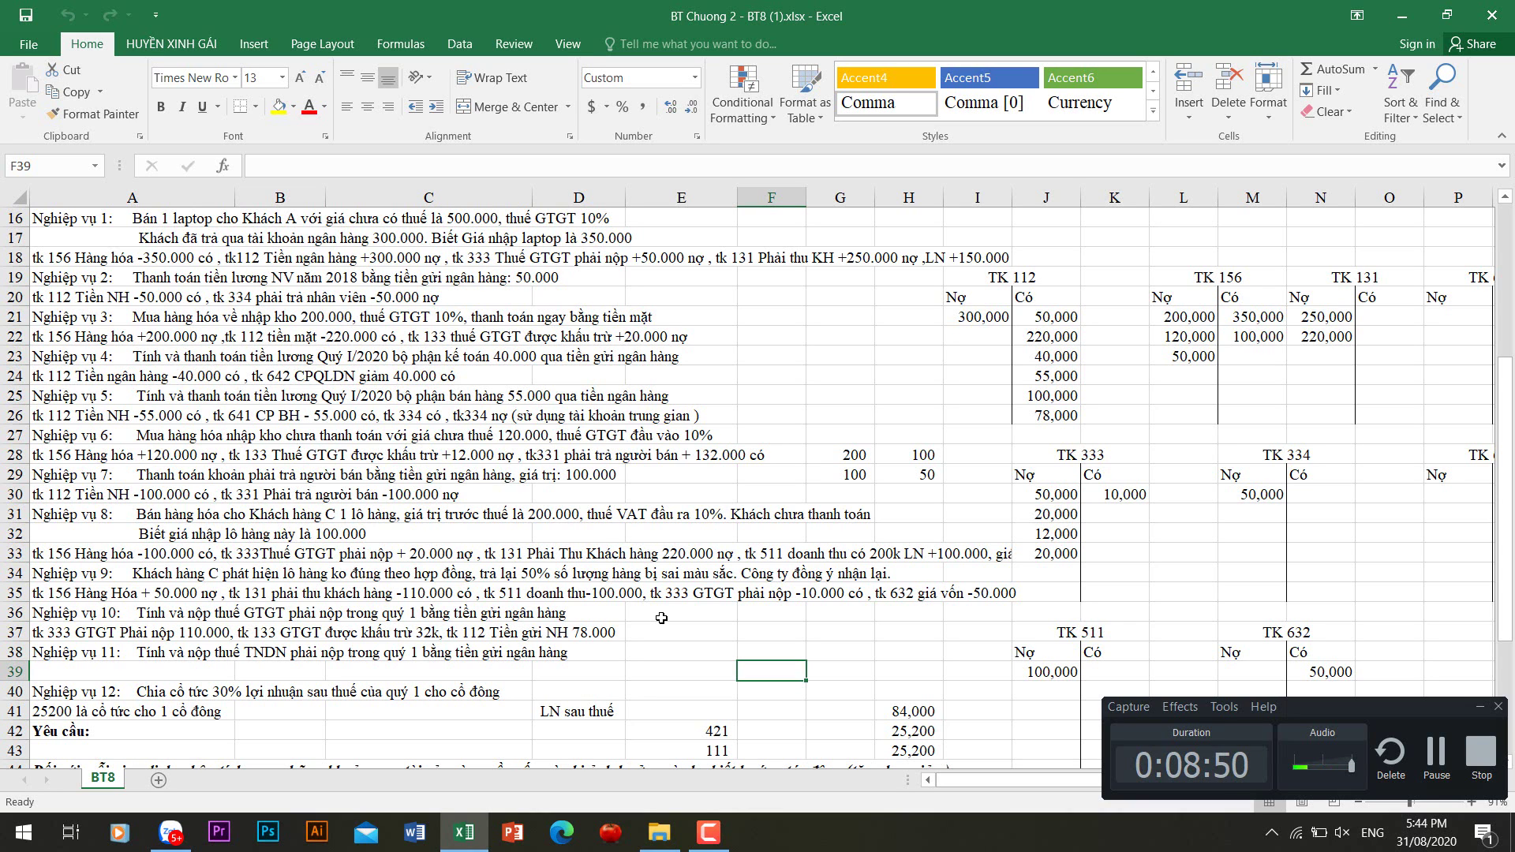
pyautogui.scroll(-2, 661, 619)
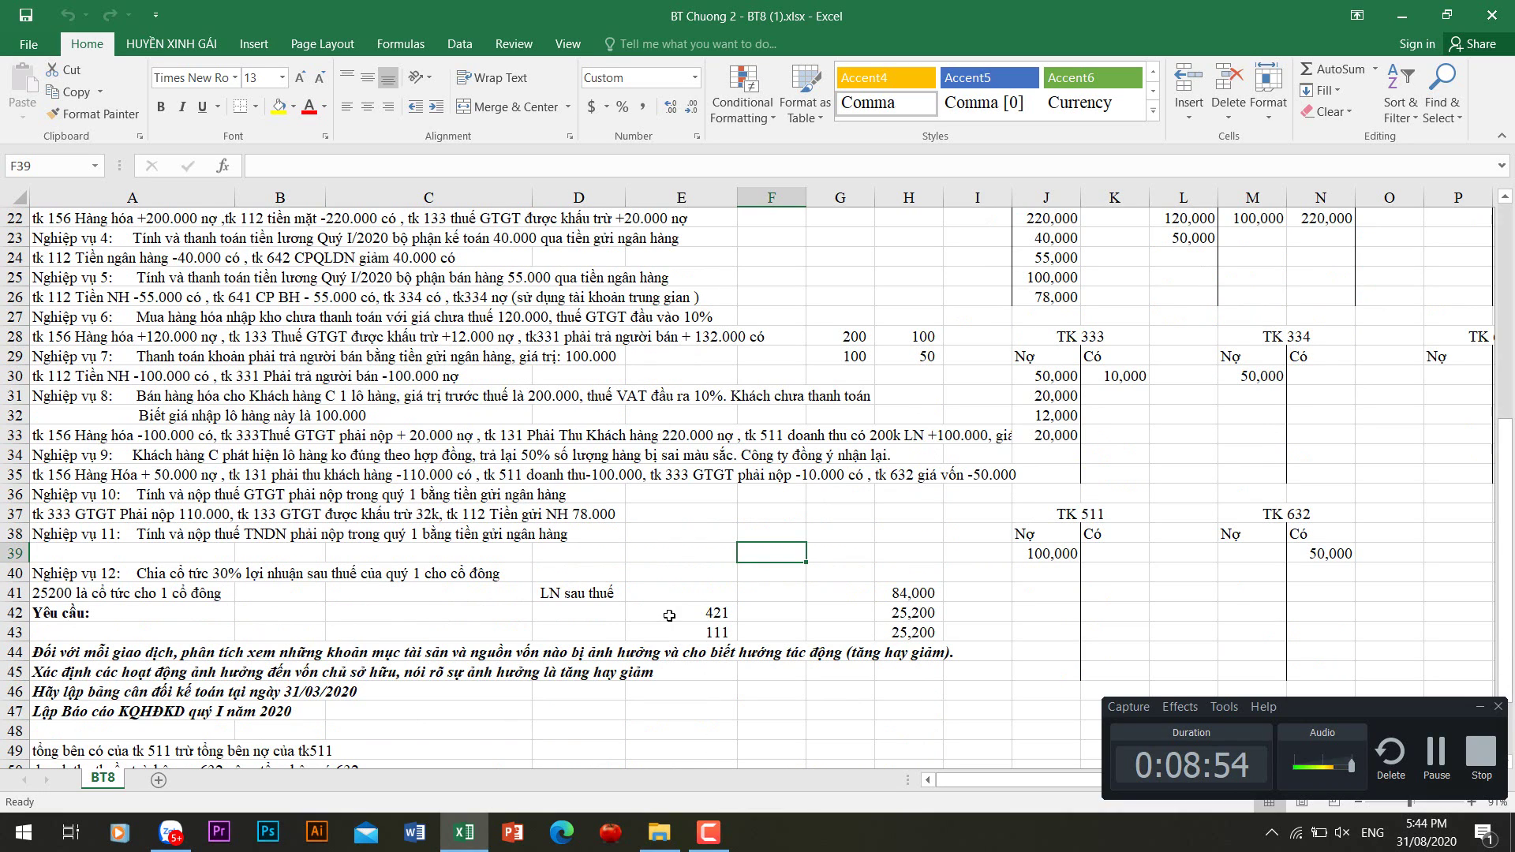
pyautogui.click(540, 596)
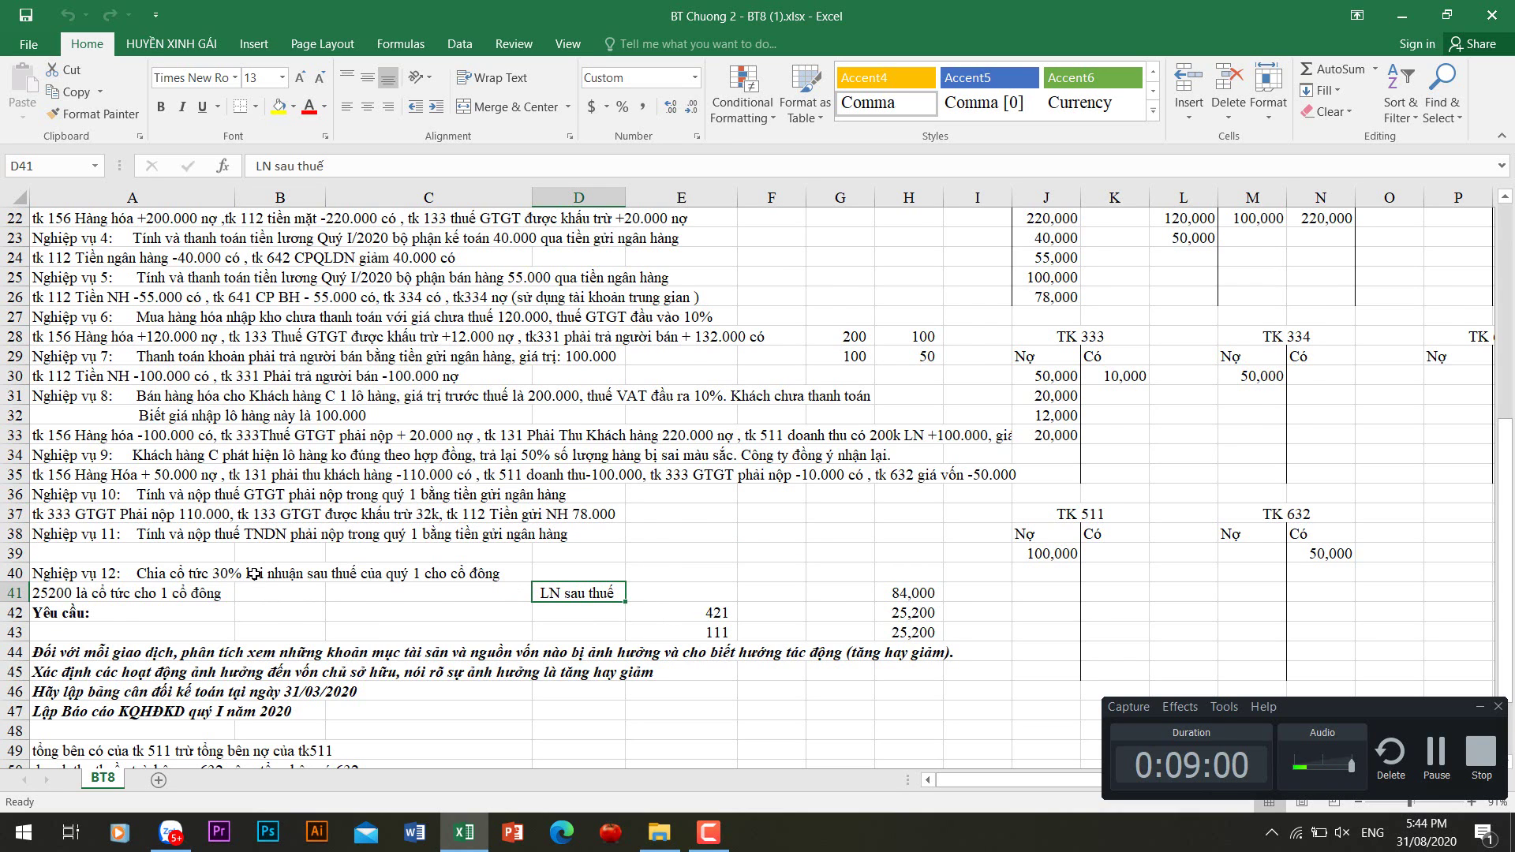
pyautogui.scroll(-2, 254, 579)
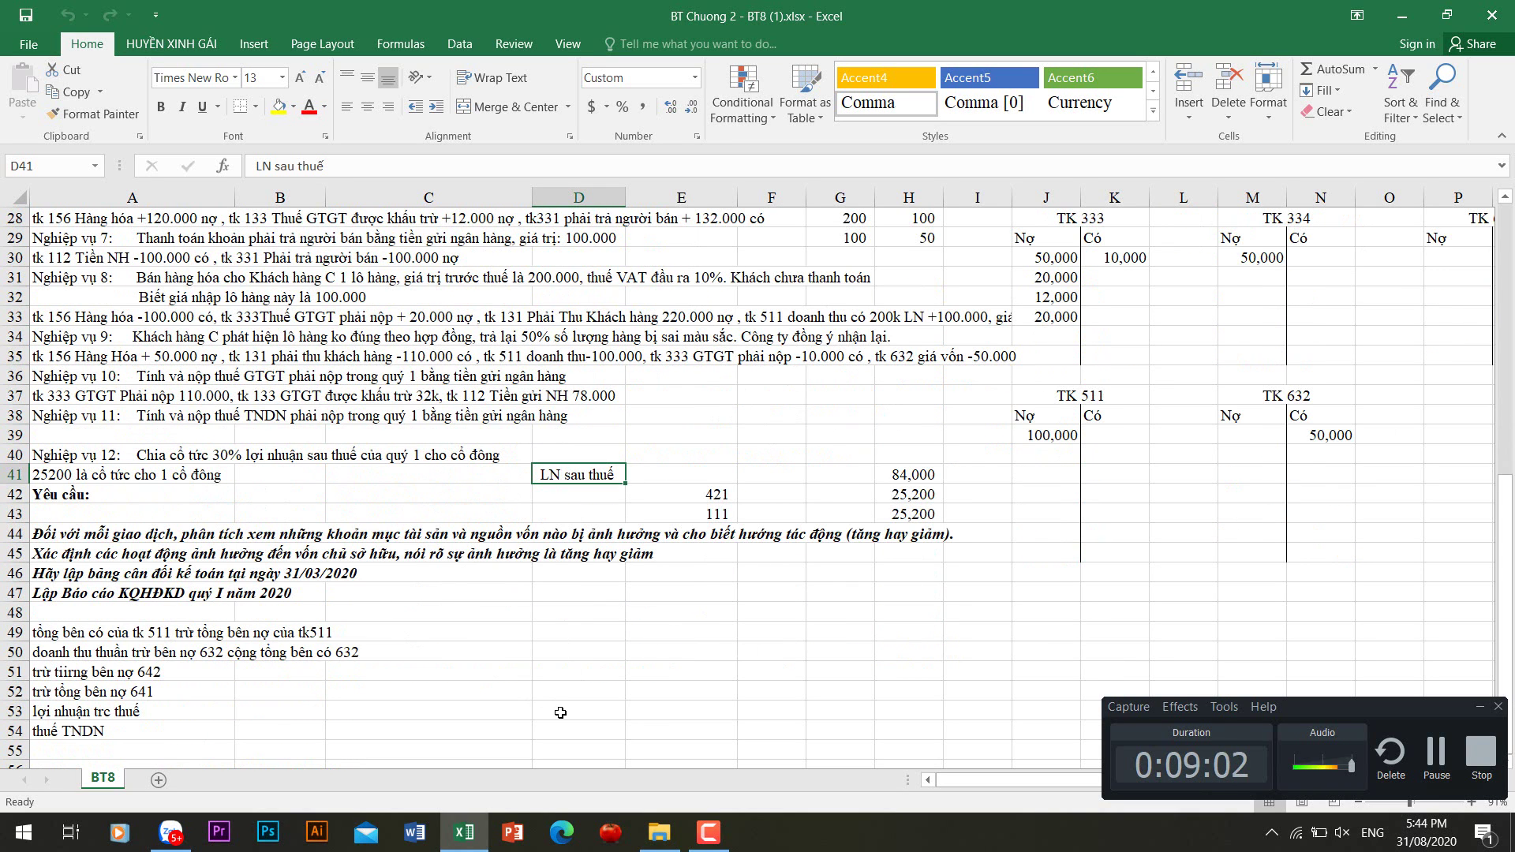
# Check the profit summary from Doanh thu to LN giữ lại against the transactions and calculation notes at the end of the sheet
pyautogui.scroll(9, 644, 568)
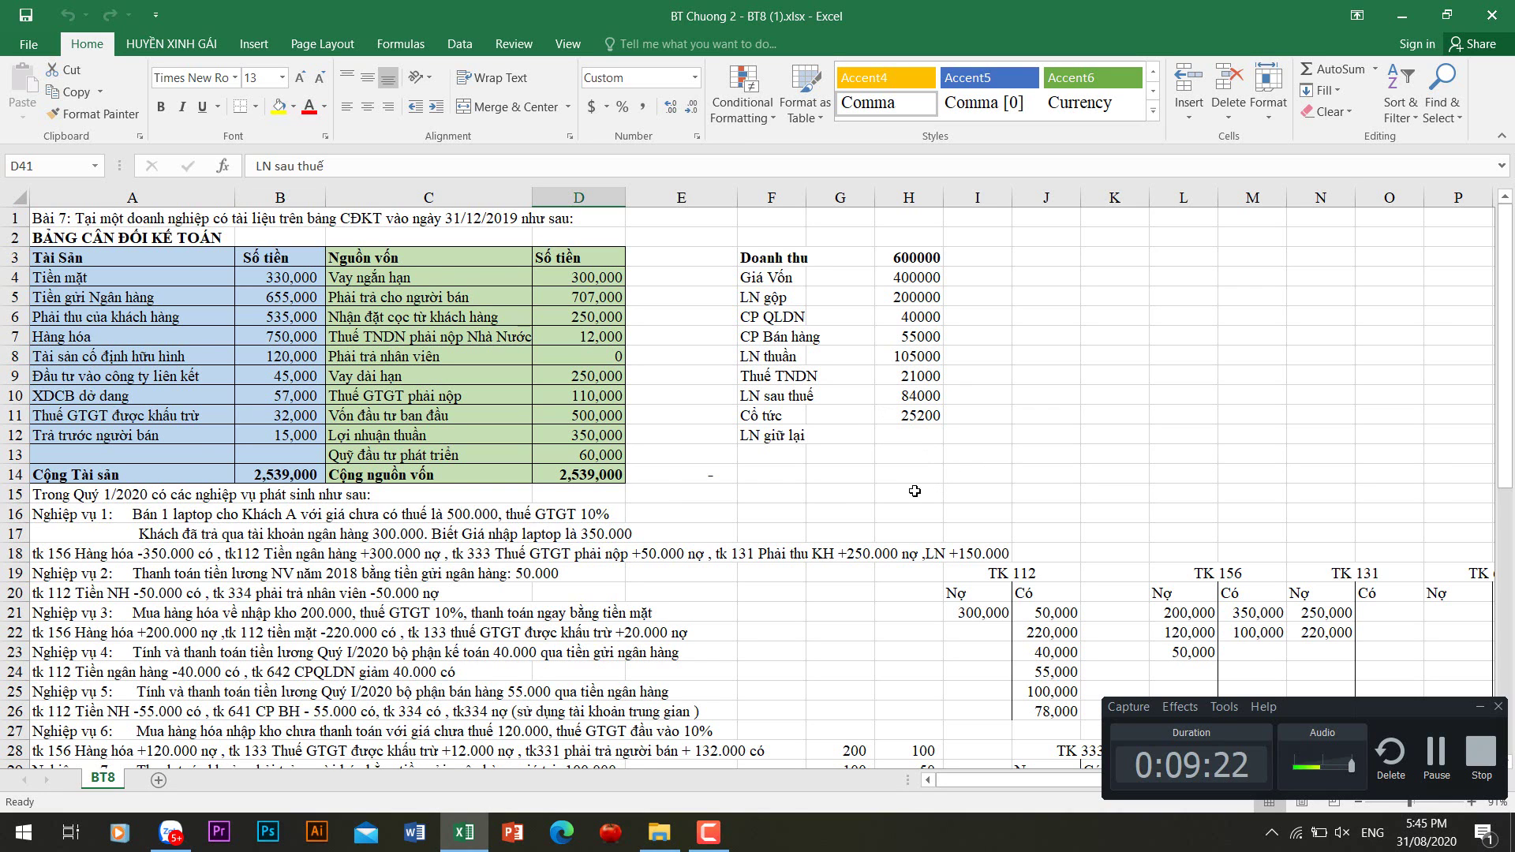
pyautogui.scroll(-1, 915, 491)
pyautogui.scroll(-2, 888, 487)
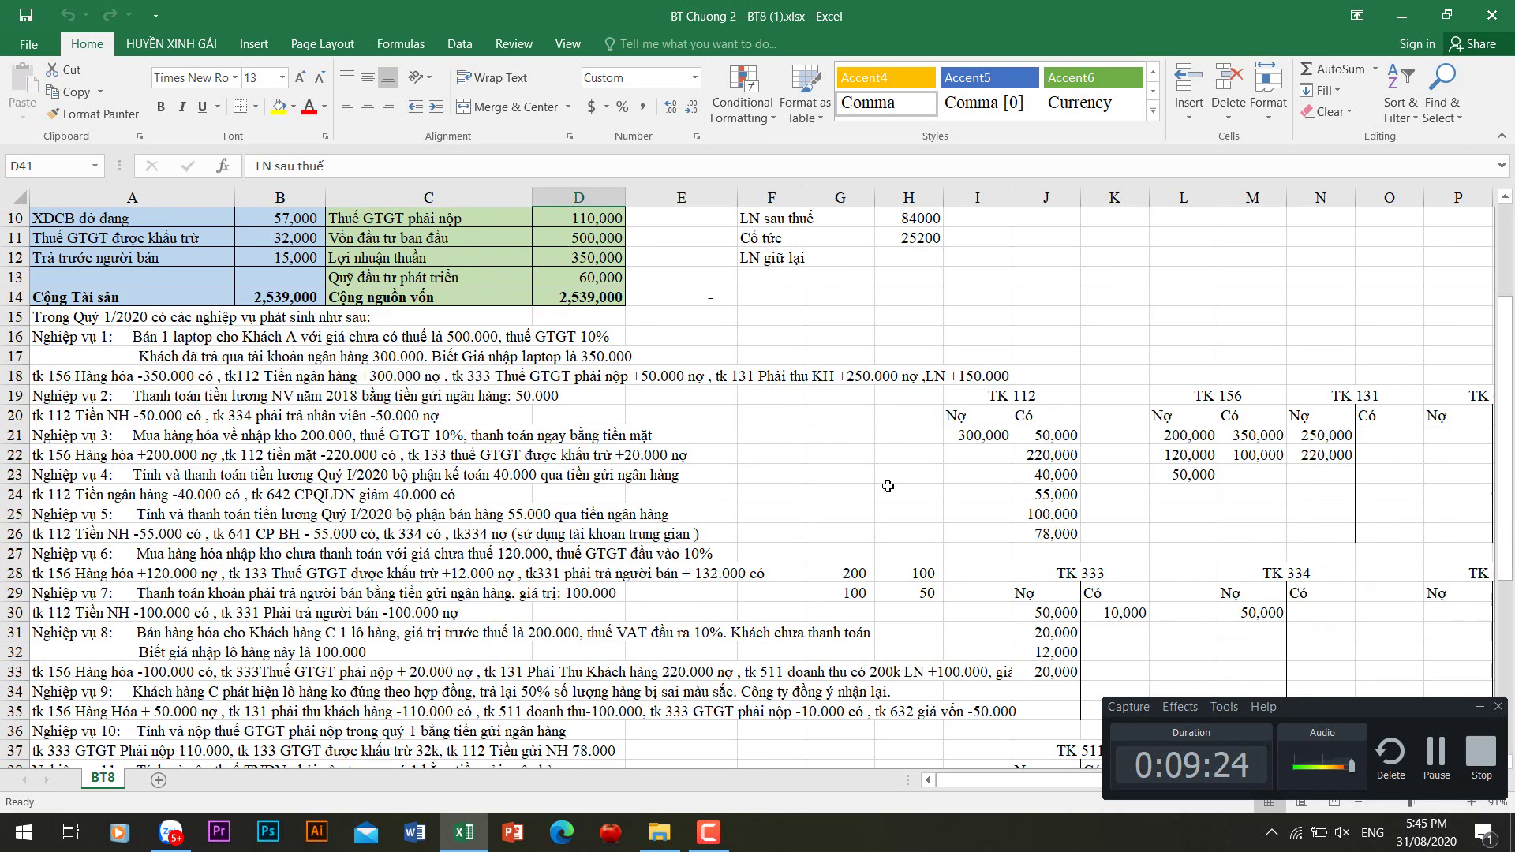
pyautogui.scroll(-4, 888, 486)
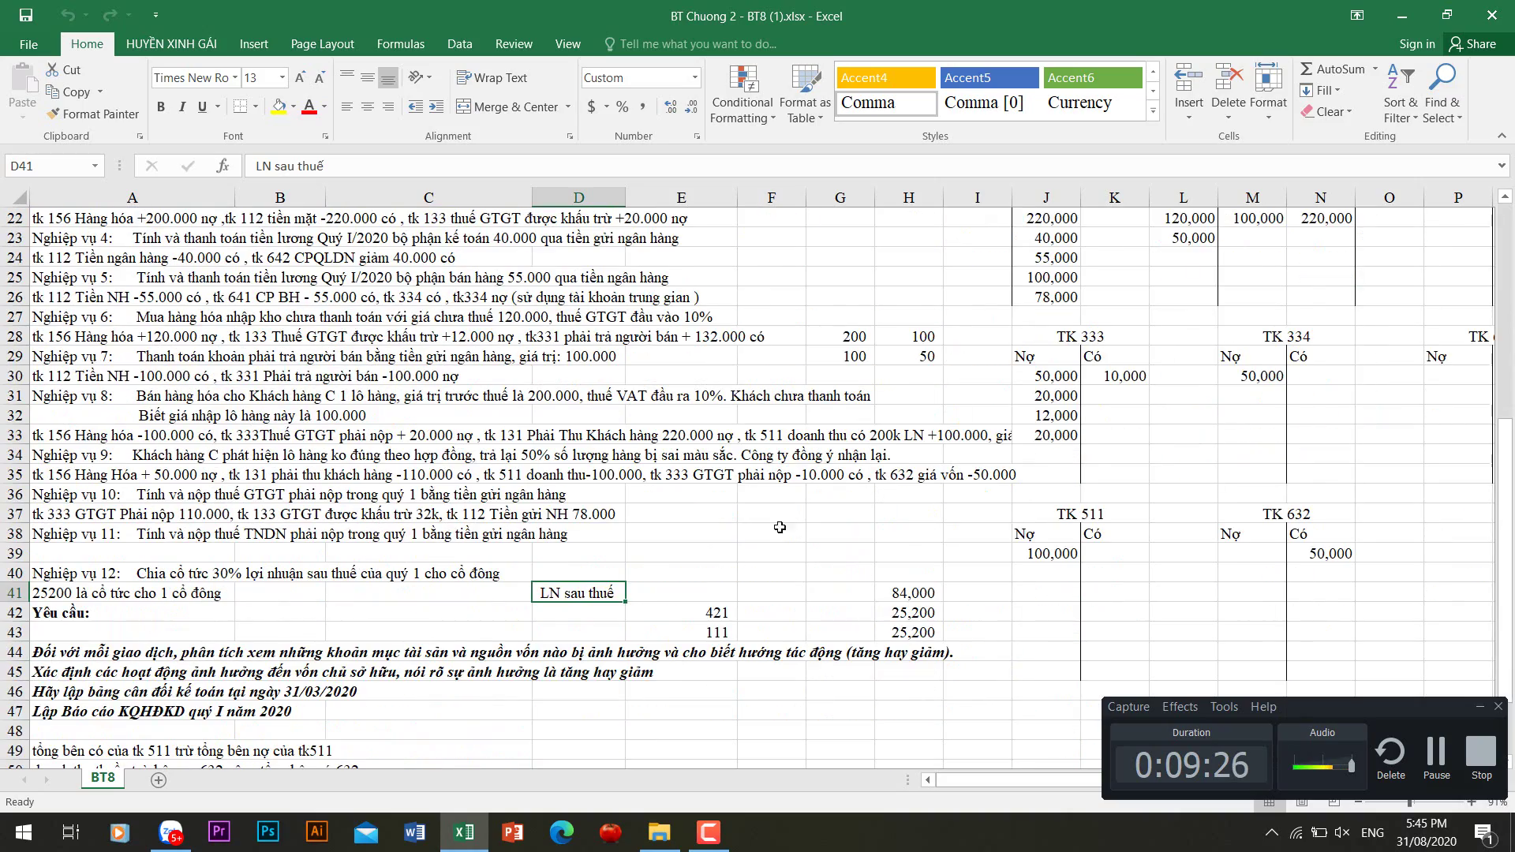
pyautogui.scroll(-4, 779, 528)
pyautogui.scroll(10, 843, 490)
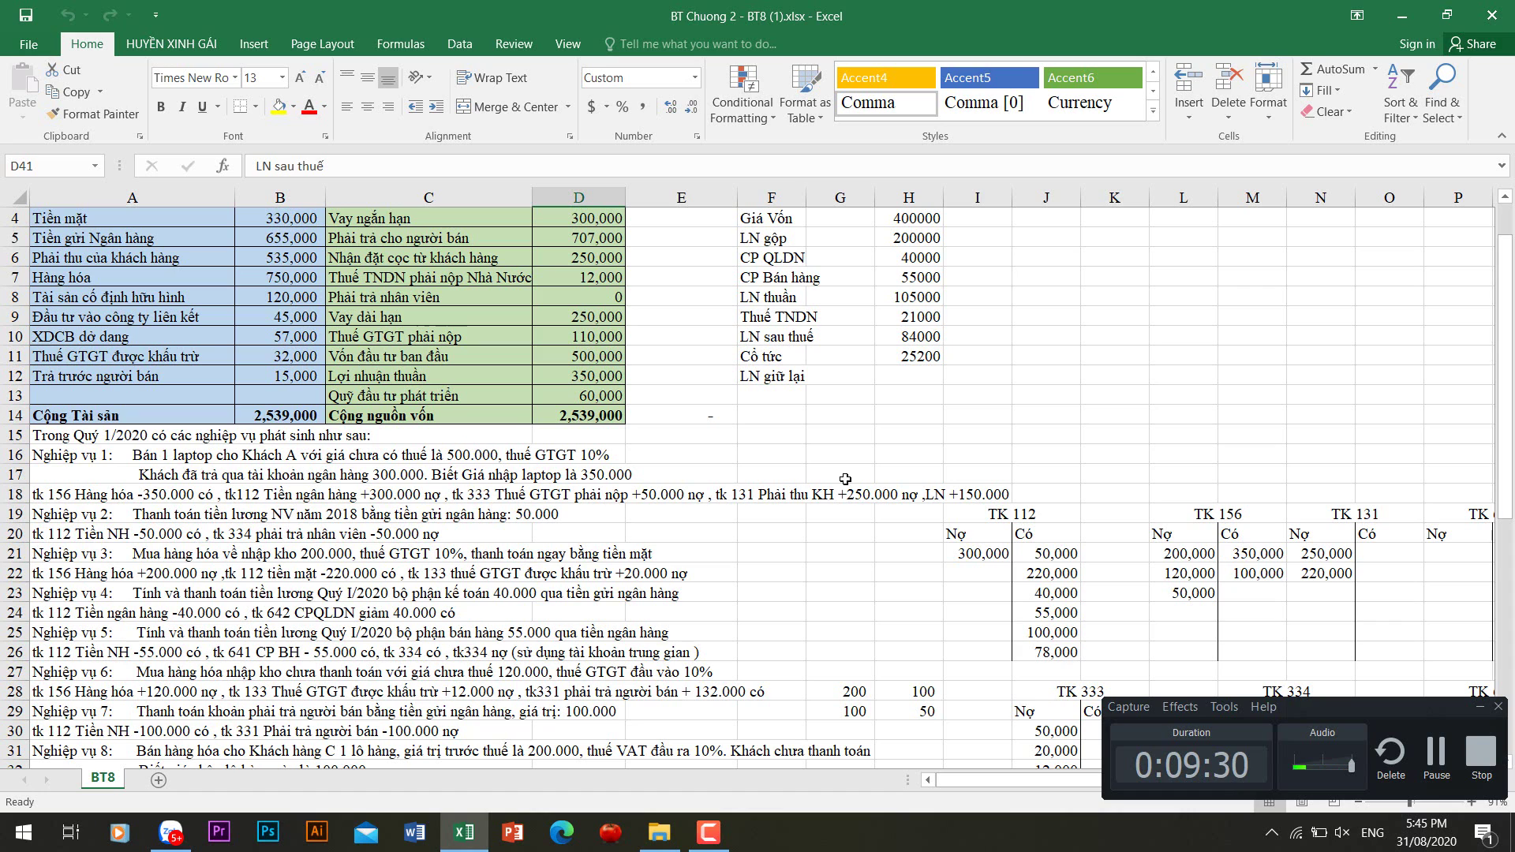
pyautogui.scroll(1, 845, 478)
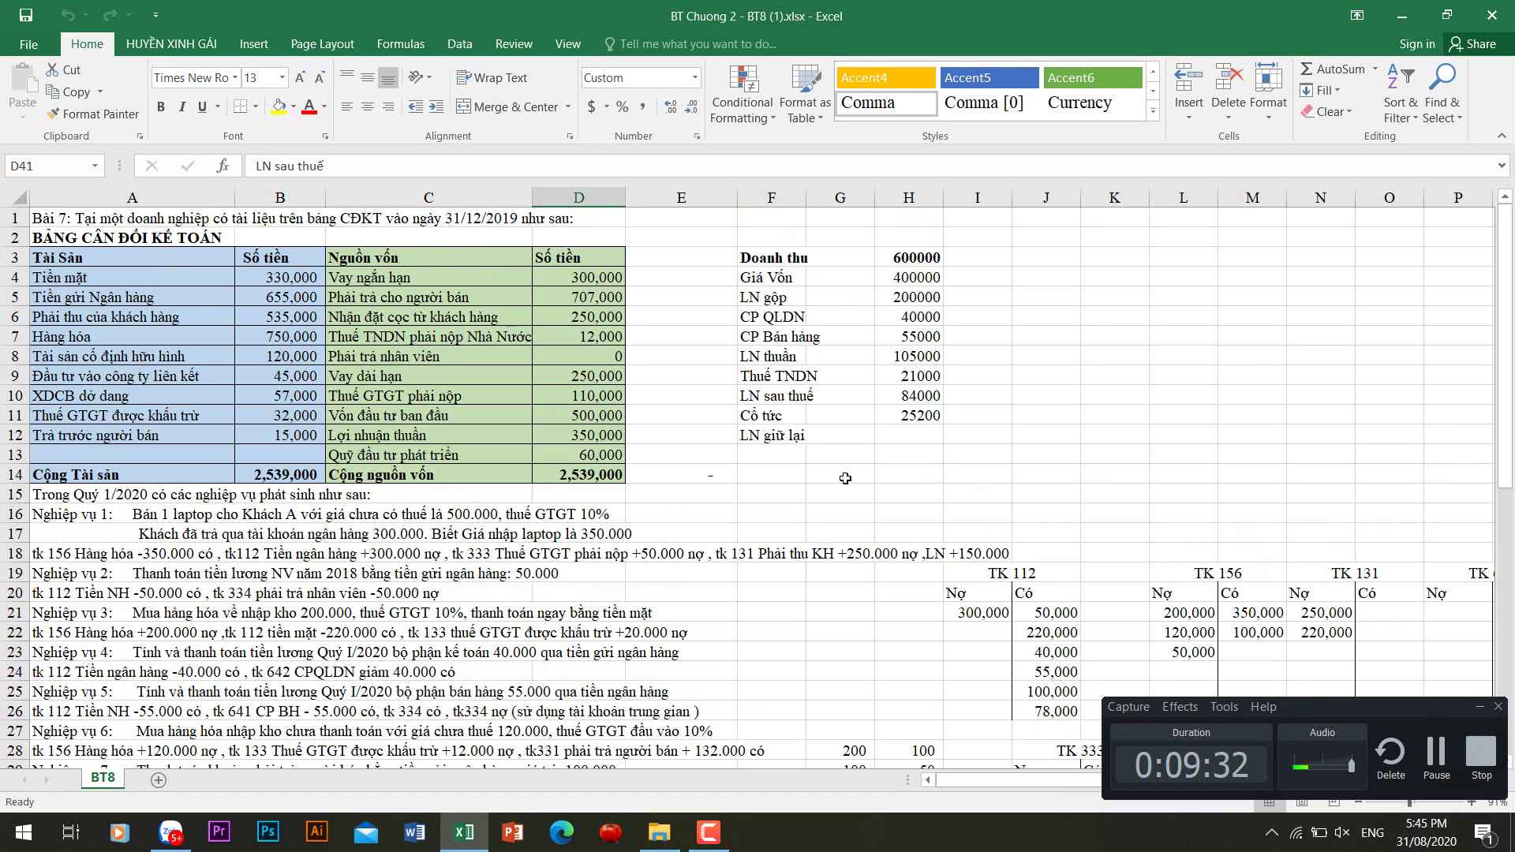